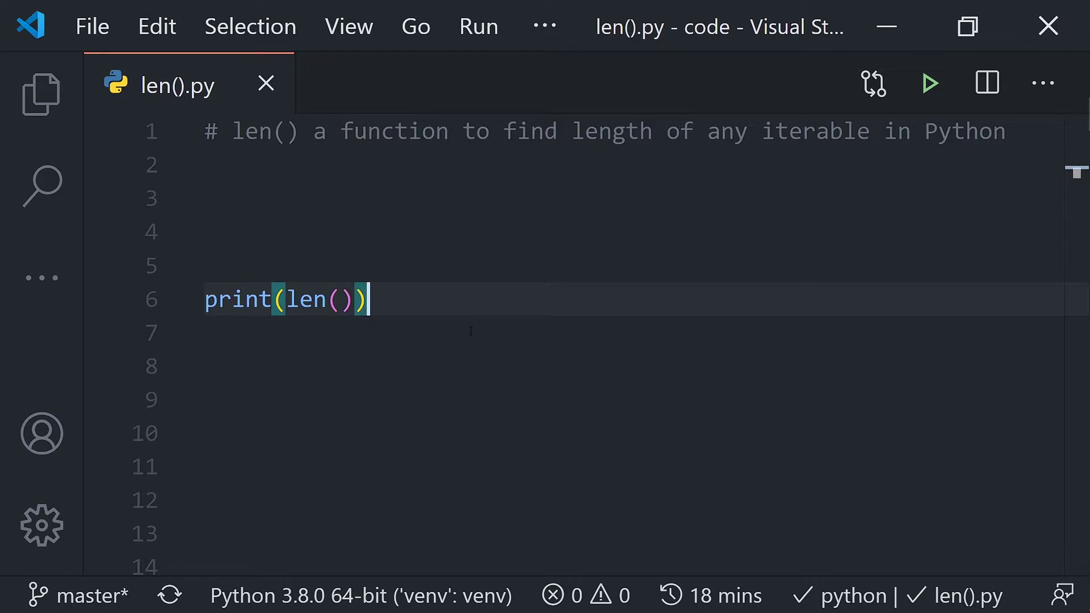
Step: Pass the string "HAHA" to len(), save and run so the terminal prints 4
{"action": "key", "text": "Left"}
{"action": "key", "text": "Left"}
{"action": "key", "text": "Right"}
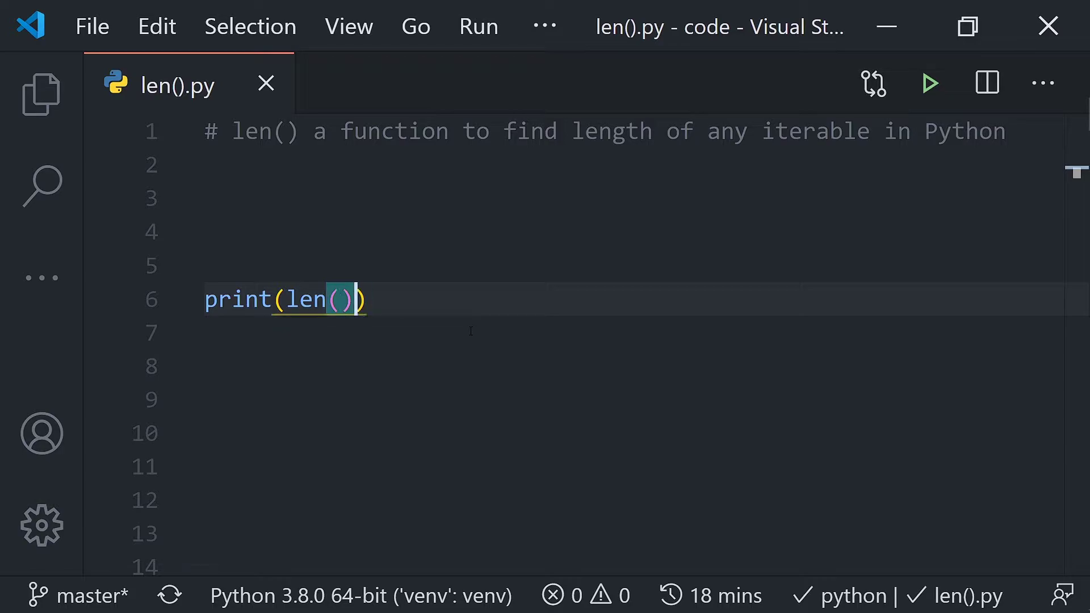
{"action": "key", "text": "Left"}
{"action": "type", "text": "\""}
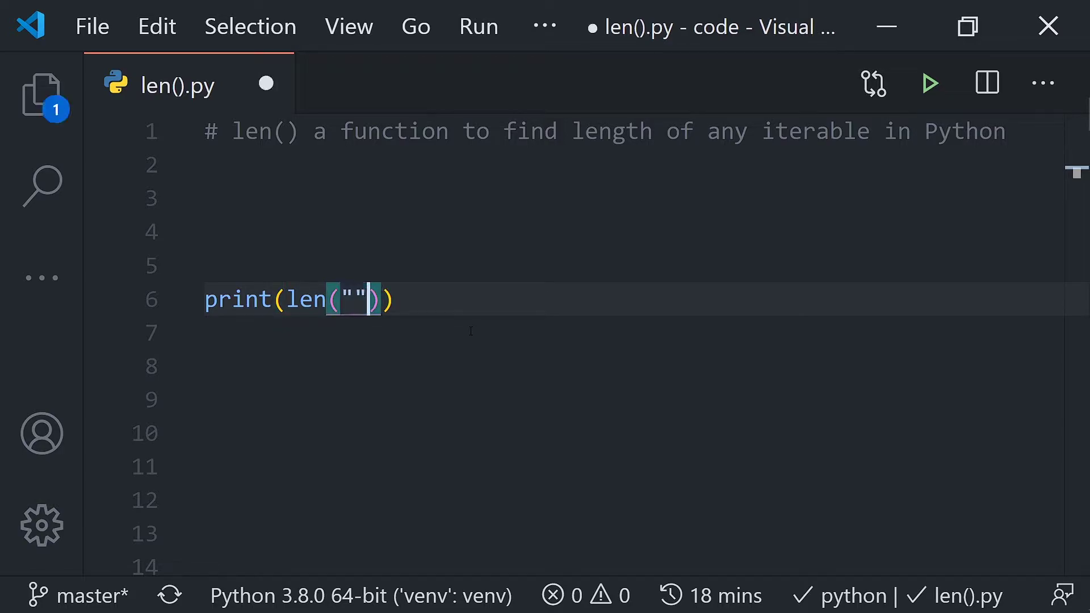
{"action": "type", "text": "HA"}
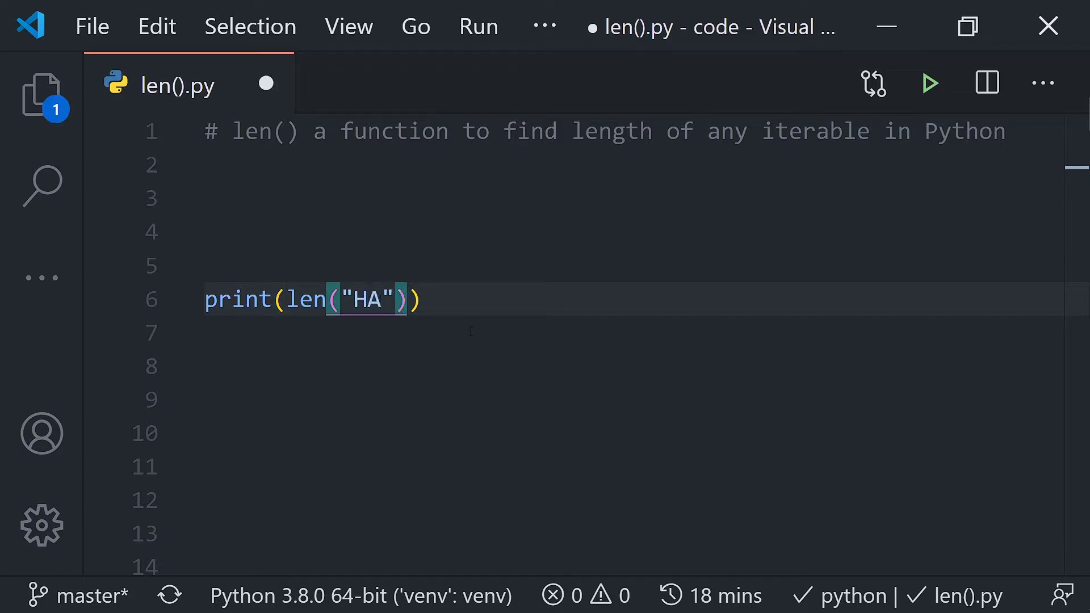
{"action": "type", "text": "HA"}
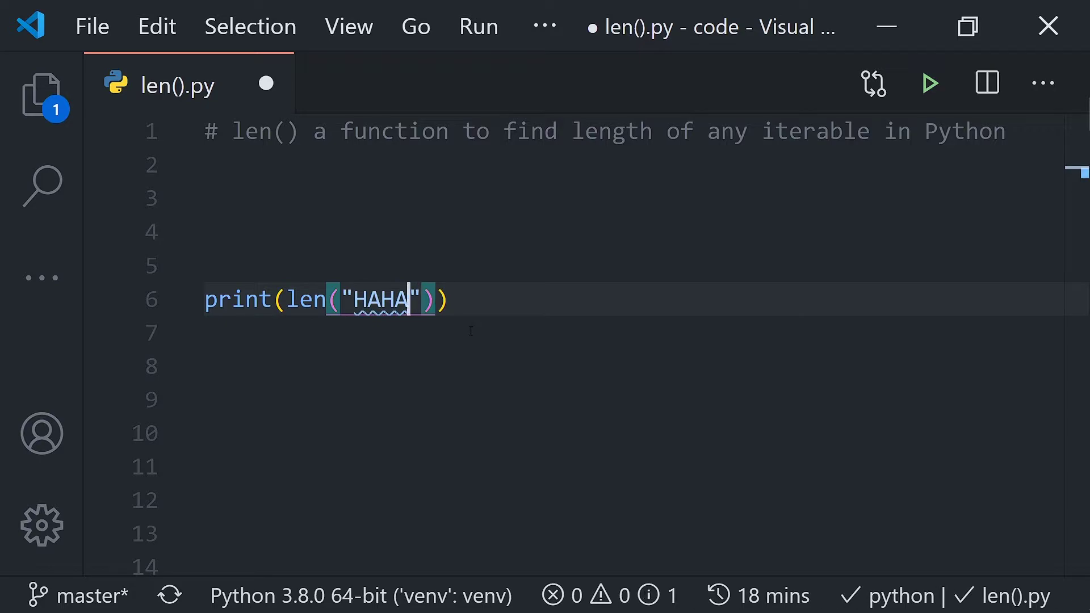
{"action": "key", "text": "ctrl+s"}
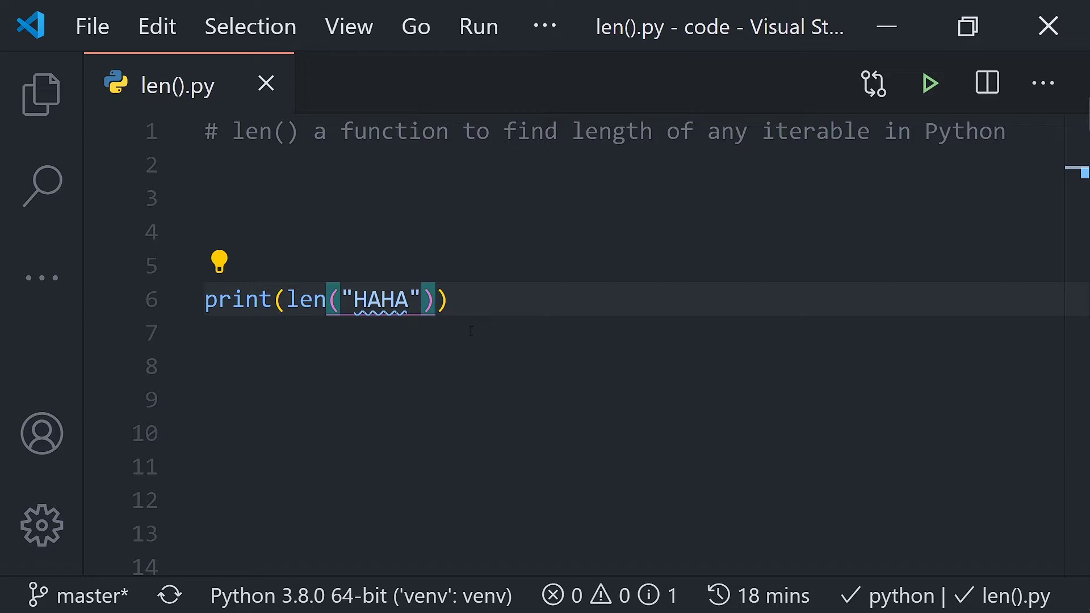
{"action": "key", "text": "ctrl+alt+n"}
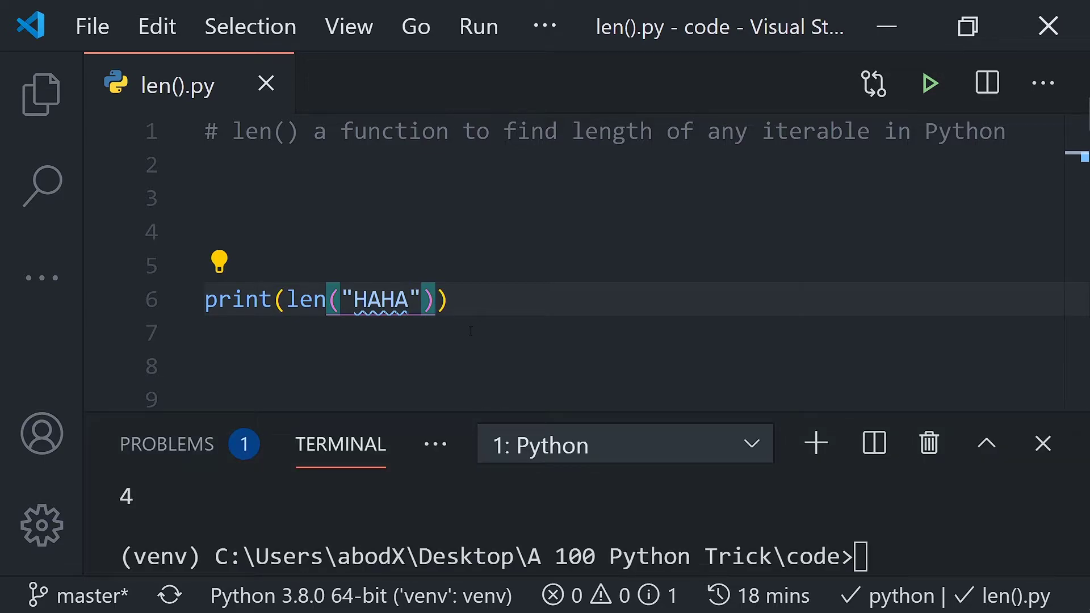
Step: Remove the HAHA string from len() again, leaving the argument empty
{"action": "key", "text": "Left"}
{"action": "key", "text": "Left"}
{"action": "key", "text": "Left"}
{"action": "key", "text": "Left"}
{"action": "key", "text": "Right"}
{"action": "key", "text": "Right"}
{"action": "key", "text": "Right"}
{"action": "key", "text": "BackSpace"}
{"action": "key", "text": "BackSpace"}
{"action": "key", "text": "BackSpace"}
{"action": "key", "text": "BackSpace"}
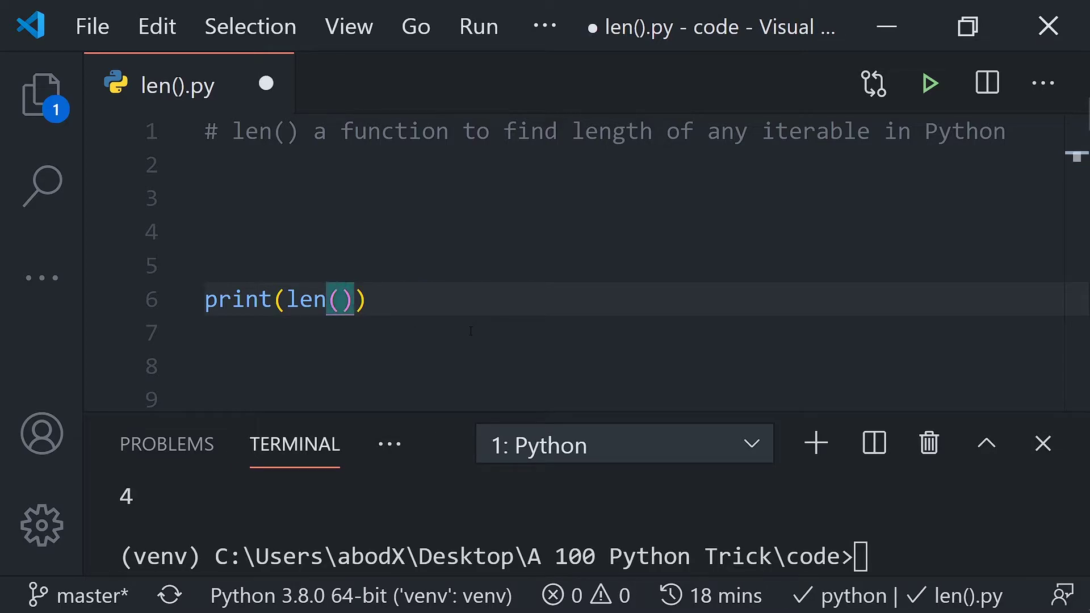
{"action": "scroll", "coordinate": [470, 331], "scroll_direction": "down", "scroll_amount": 1}
{"action": "scroll", "coordinate": [471, 330], "scroll_direction": "down", "scroll_amount": 2}
Step: Uncomment the sentence example on lines 15–16, save and run so the terminal prints 24
{"action": "key", "text": "ctrl+s"}
{"action": "scroll", "coordinate": [470, 330], "scroll_direction": "down", "scroll_amount": 3}
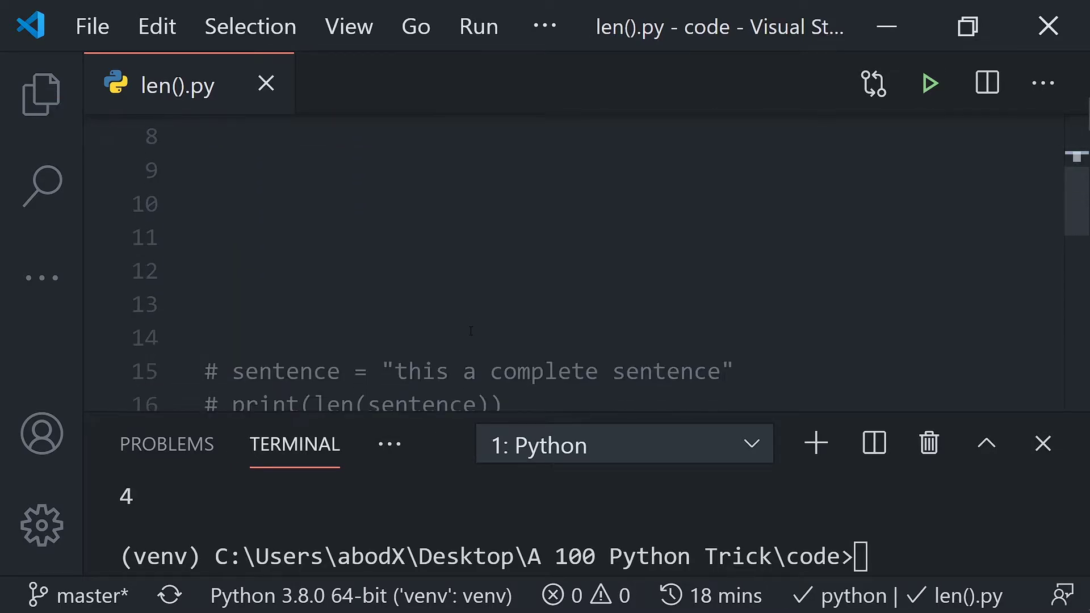
{"action": "scroll", "coordinate": [470, 331], "scroll_direction": "down", "scroll_amount": 1}
{"action": "left_click", "coordinate": [534, 307]}
{"action": "key", "text": "ctrl+period"}
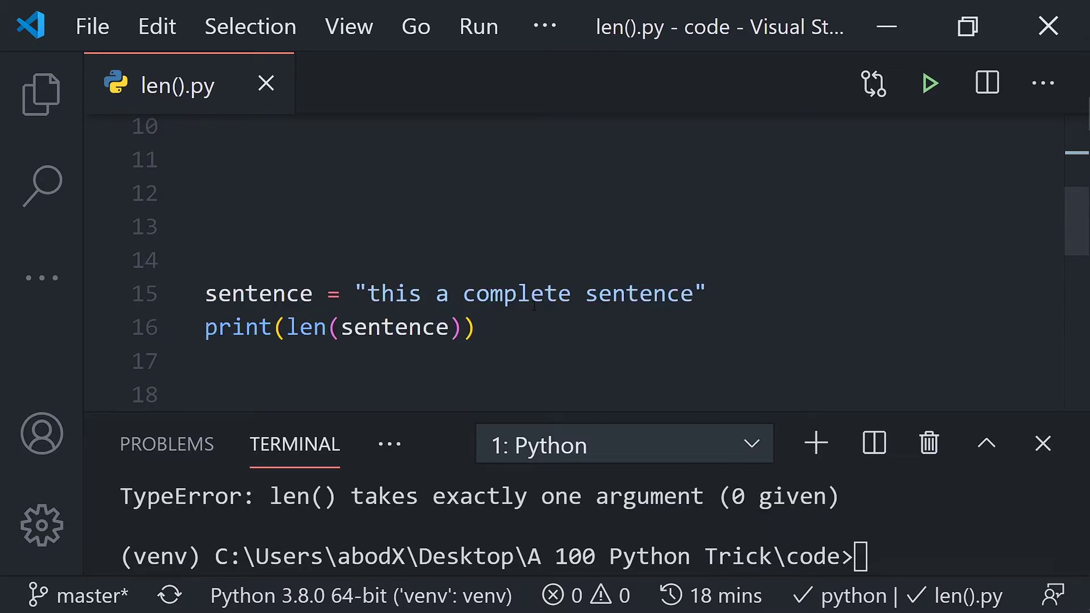
{"action": "key", "text": "ctrl+alt+n"}
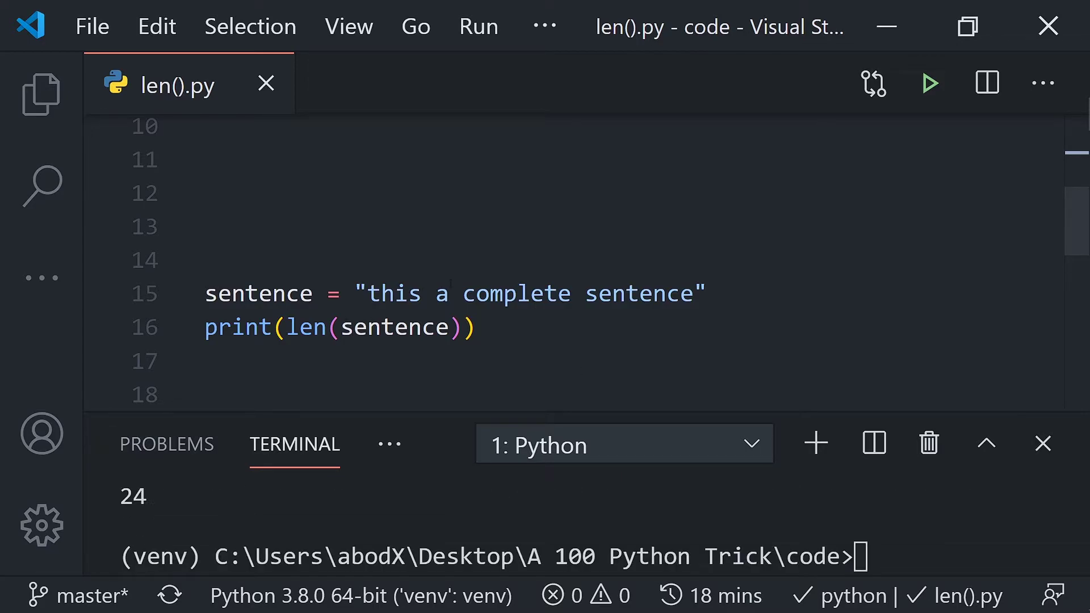
Step: Uncomment the list_of_numbers example on lines 21–22, save and run so the terminal prints 9
{"action": "left_click", "coordinate": [423, 295]}
{"action": "key", "text": "Right"}
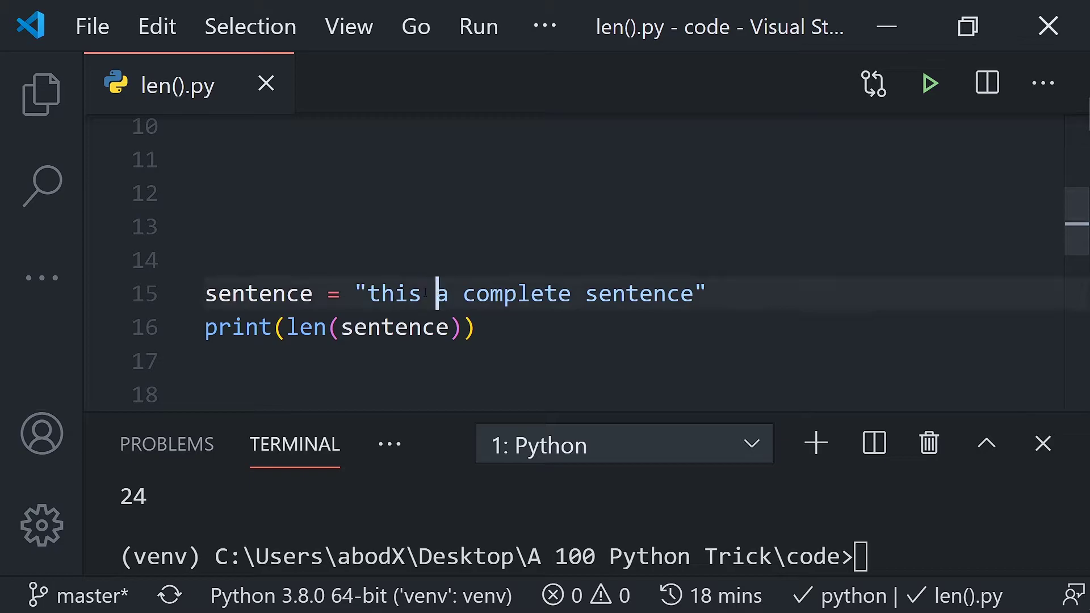
{"action": "key", "text": "Right"}
{"action": "key", "text": "Right"}
{"action": "key", "text": "Down"}
{"action": "key", "text": "Down"}
{"action": "key", "text": "Down"}
{"action": "key", "text": "Down"}
{"action": "key", "text": "Down"}
{"action": "key", "text": "Down"}
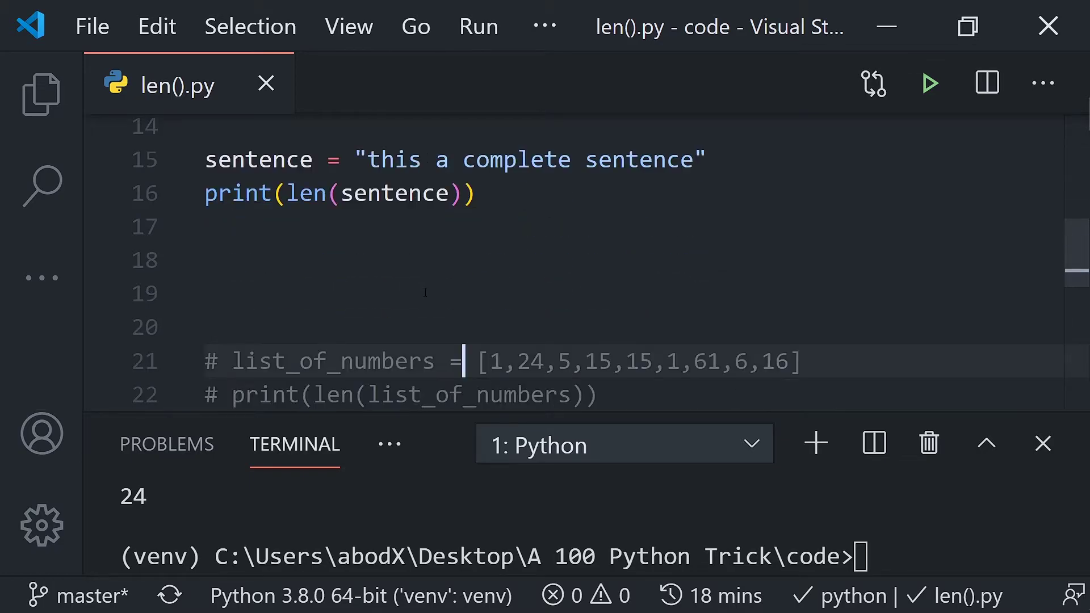
{"action": "key", "text": "Down"}
{"action": "key", "text": "Down"}
{"action": "key", "text": "Up"}
{"action": "key", "text": "Up"}
{"action": "key", "text": "shift+Down"}
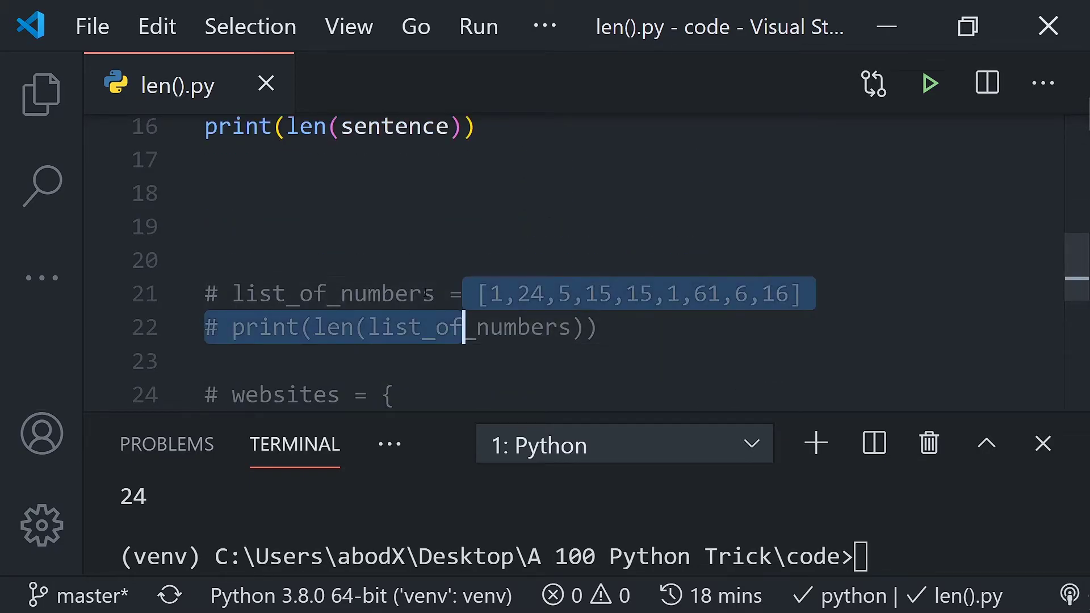
{"action": "key", "text": "ctrl+slash"}
{"action": "key", "text": "ctrl+s"}
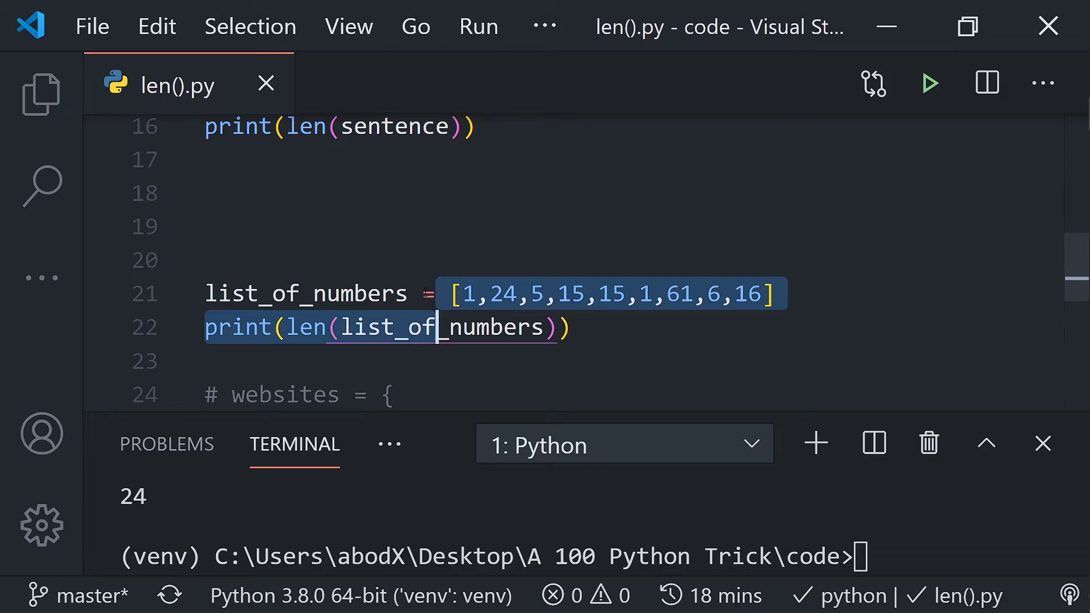
{"action": "key", "text": "ctrl+alt+n"}
Step: Step through the numbers in the list to review them, ending at the websites dictionary
{"action": "key", "text": "Up"}
{"action": "key", "text": "Up"}
{"action": "key", "text": "Down"}
{"action": "key", "text": "ctrl+Right"}
{"action": "key", "text": "ctrl+Right"}
{"action": "key", "text": "ctrl+Right"}
{"action": "key", "text": "ctrl+Right"}
{"action": "key", "text": "ctrl+Right"}
{"action": "key", "text": "ctrl+Right"}
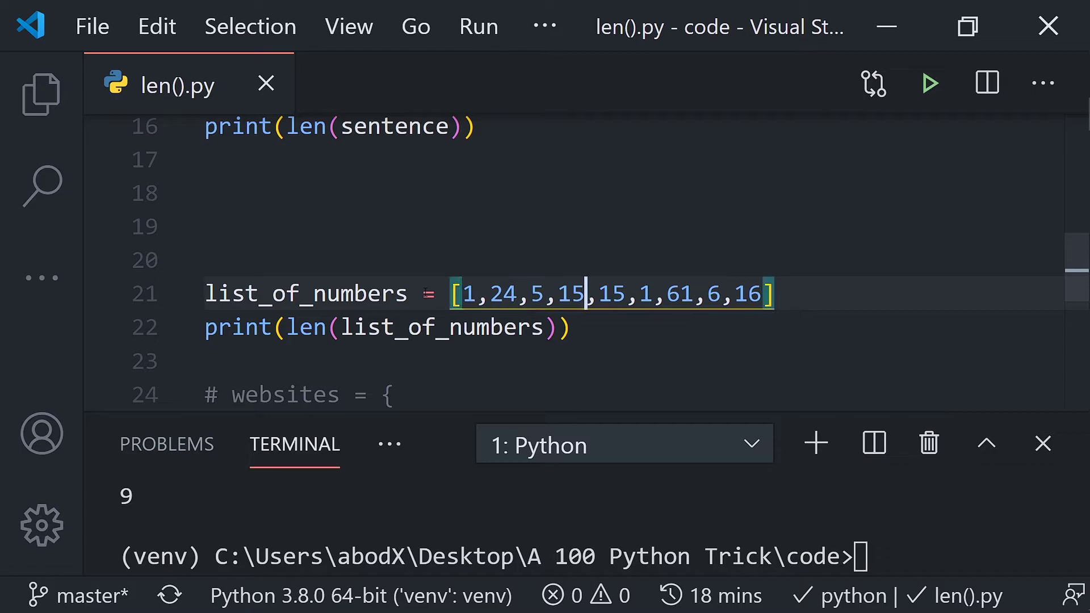
{"action": "key", "text": "ctrl+Right"}
{"action": "key", "text": "ctrl+Left"}
{"action": "key", "text": "Left"}
{"action": "key", "text": "ctrl+Right"}
{"action": "key", "text": "ctrl+Right"}
{"action": "key", "text": "ctrl+Right"}
{"action": "key", "text": "ctrl+Right"}
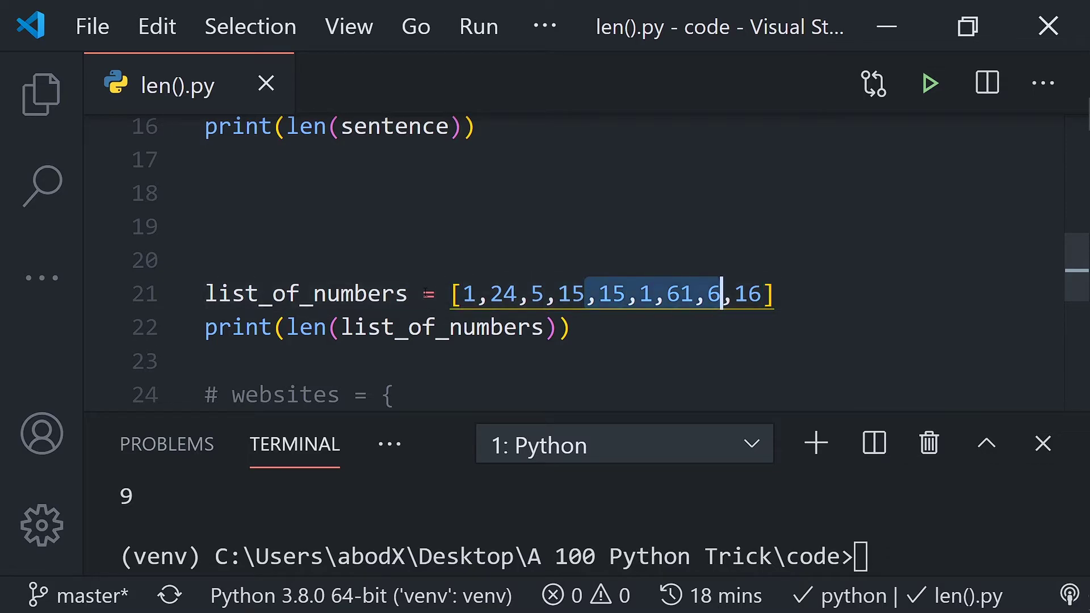
{"action": "key", "text": "Down"}
{"action": "key", "text": "Down"}
{"action": "key", "text": "Down"}
{"action": "key", "text": "Down"}
{"action": "key", "text": "Down"}
Step: Uncomment the websites dictionary on lines 24–30, save and run so the terminal prints 4
{"action": "key", "text": "Up"}
{"action": "key", "text": "Up"}
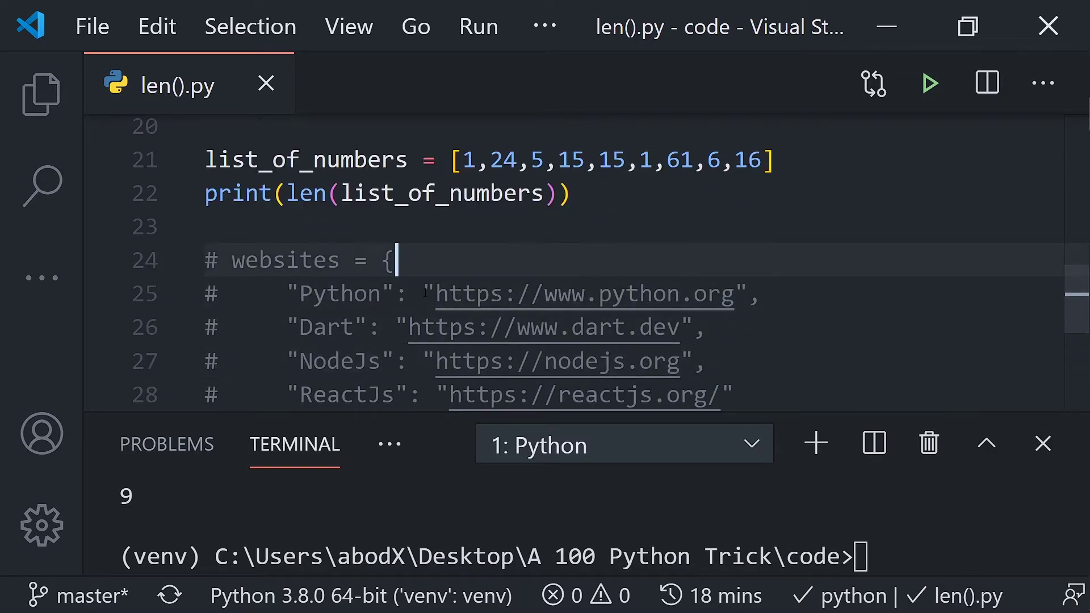
{"action": "key", "text": "shift+Down"}
{"action": "key", "text": "shift+Down"}
{"action": "key", "text": "shift+Down"}
{"action": "key", "text": "shift+Down"}
{"action": "key", "text": "shift+Down"}
{"action": "key", "text": "shift+Down"}
{"action": "key", "text": "shift+Up"}
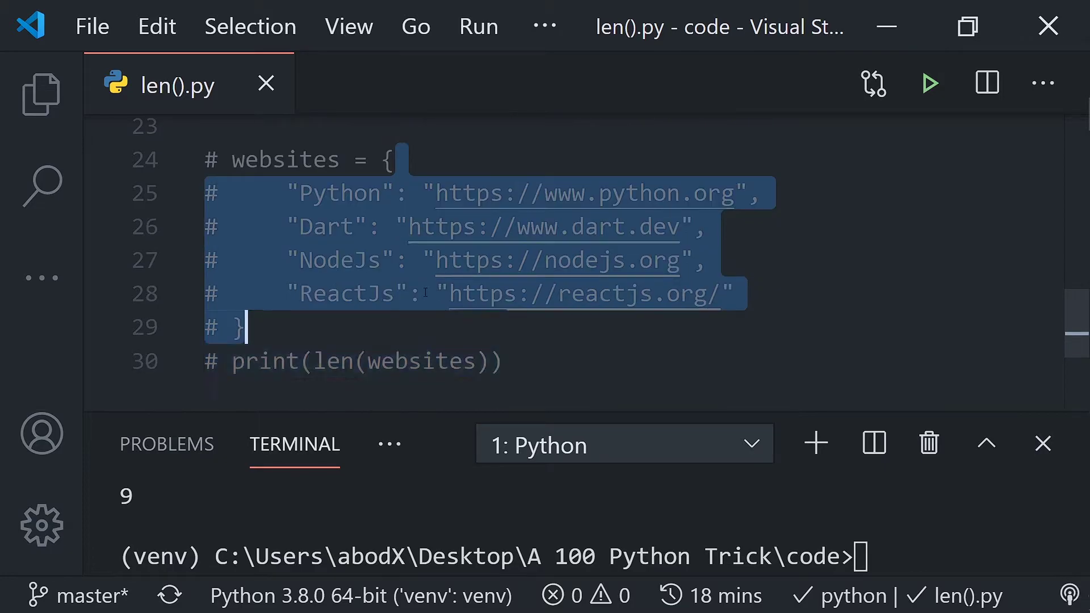
{"action": "key", "text": "ctrl+slash"}
{"action": "key", "text": "Down"}
{"action": "key", "text": "ctrl+slash"}
{"action": "key", "text": "ctrl+s"}
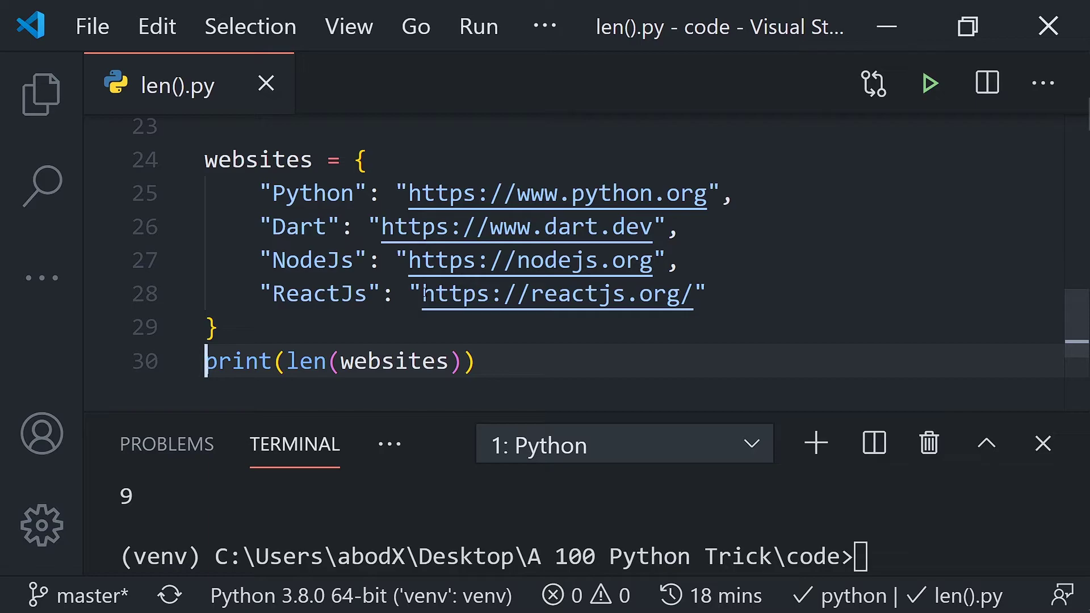
{"action": "key", "text": "ctrl+alt+n"}
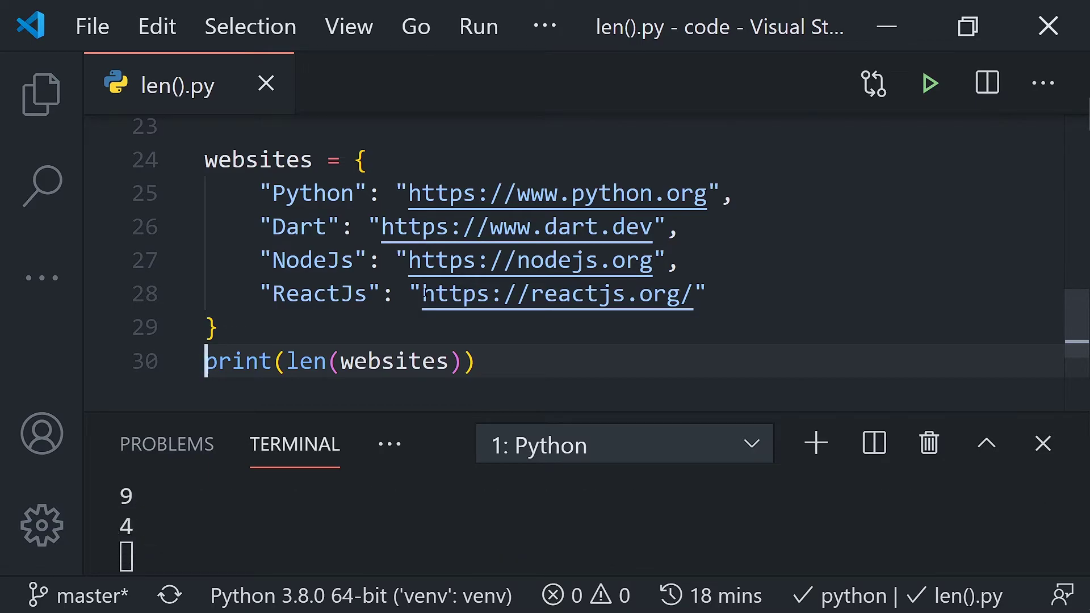